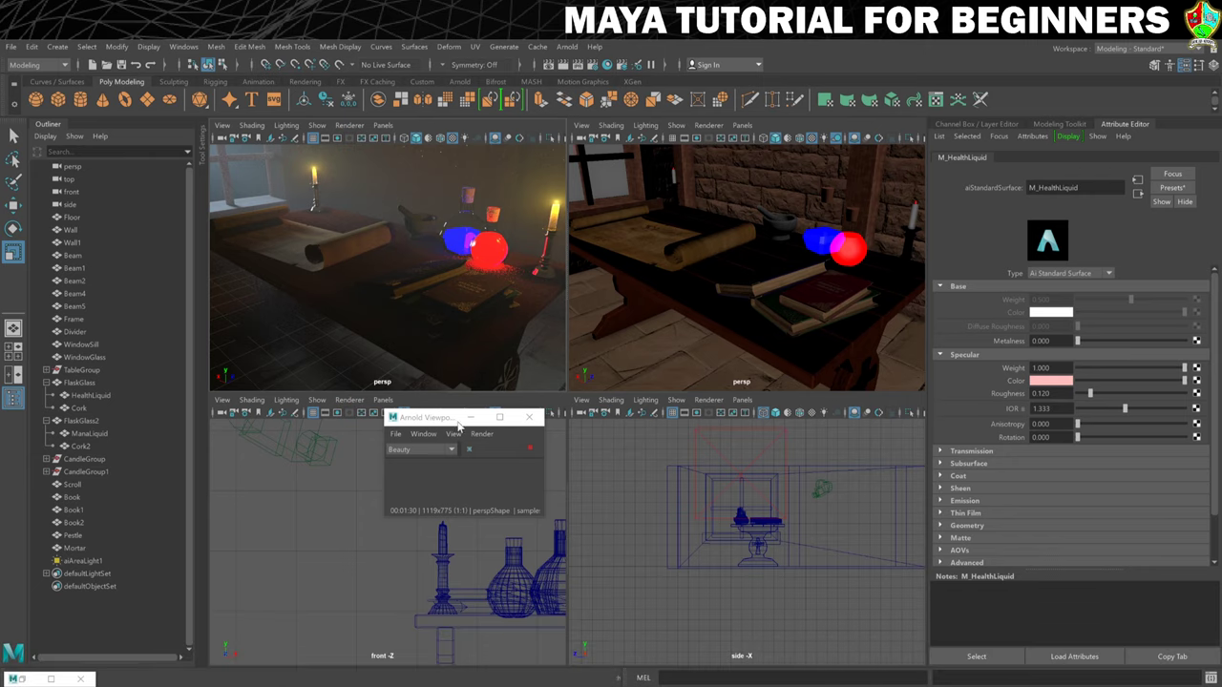
Stop the interactive Arnold preview and close the floating Arnold Viewport window
{"action": "left_click", "coordinate": [530, 448]}
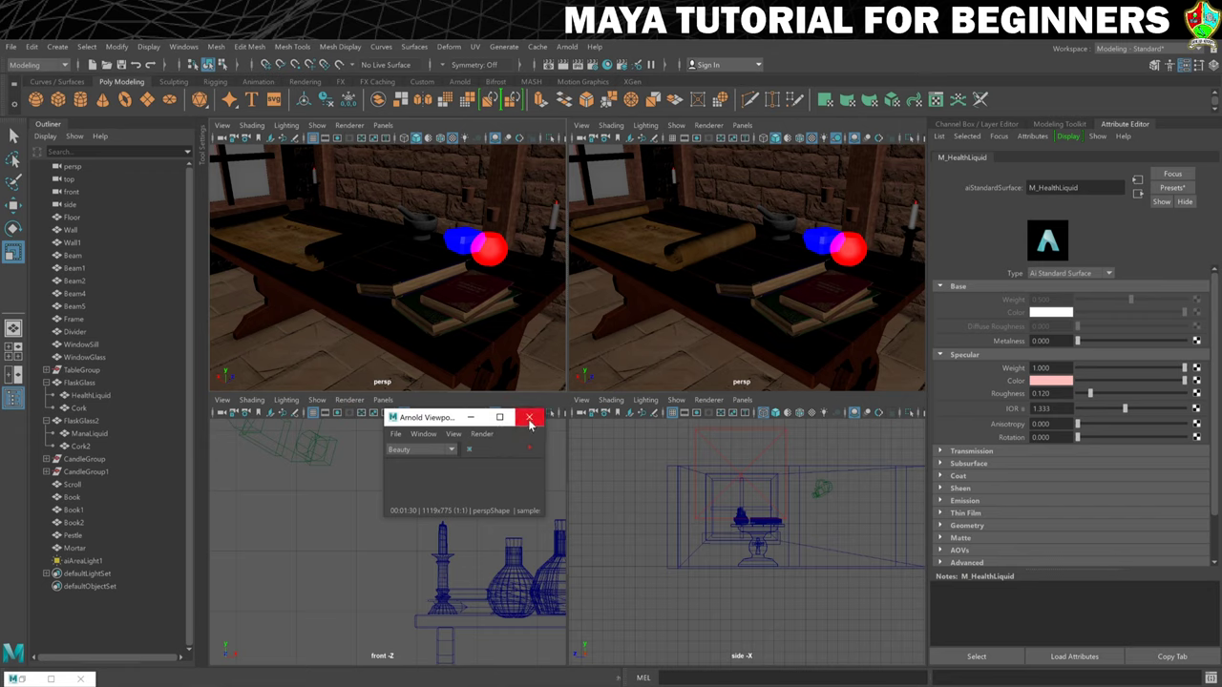
{"action": "left_click", "coordinate": [530, 418]}
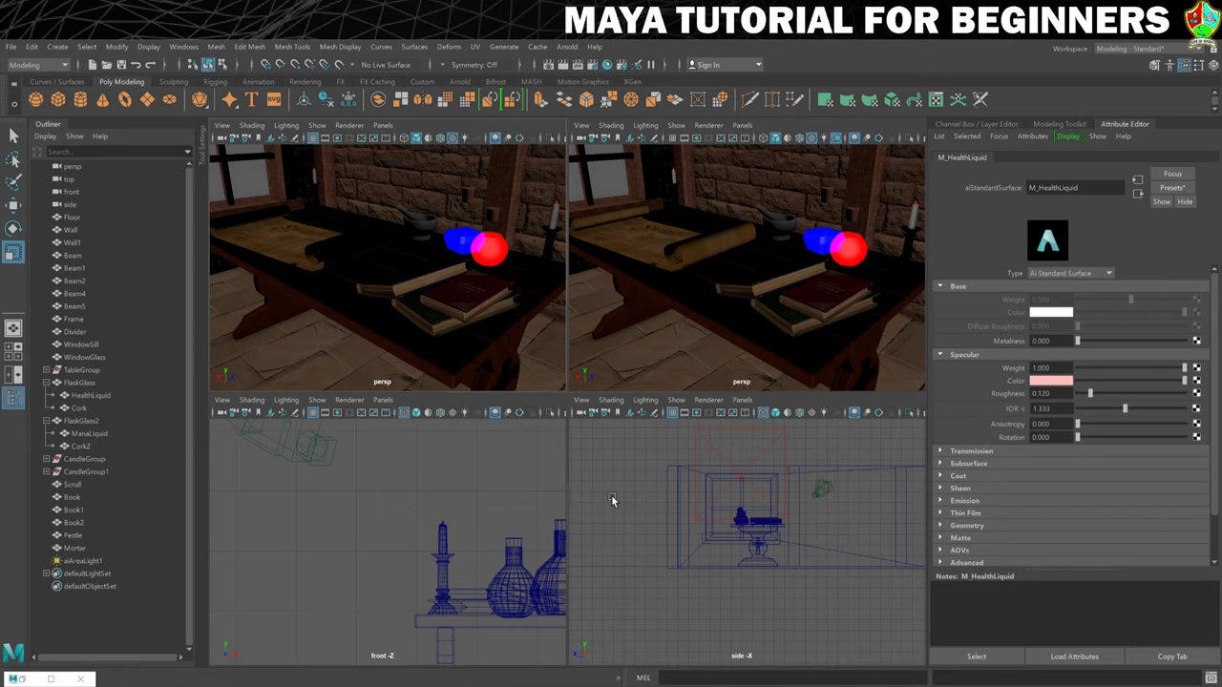
On the Common tab, pick the HD_720 preset (1280x720) and switch the image format from exr to png
{"action": "left_click", "coordinate": [591, 67]}
{"action": "left_click_drag", "start_coordinate": [699, 169], "coordinate": [766, 110]}
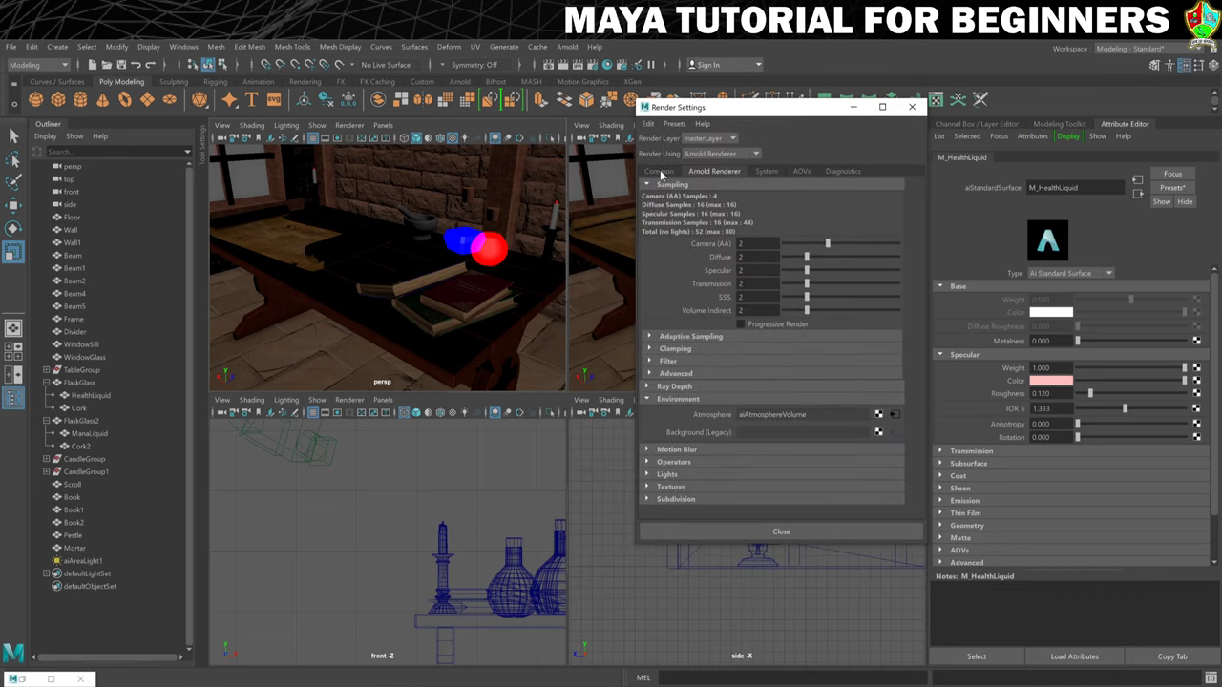
{"action": "left_click", "coordinate": [659, 171]}
{"action": "left_click", "coordinate": [828, 354]}
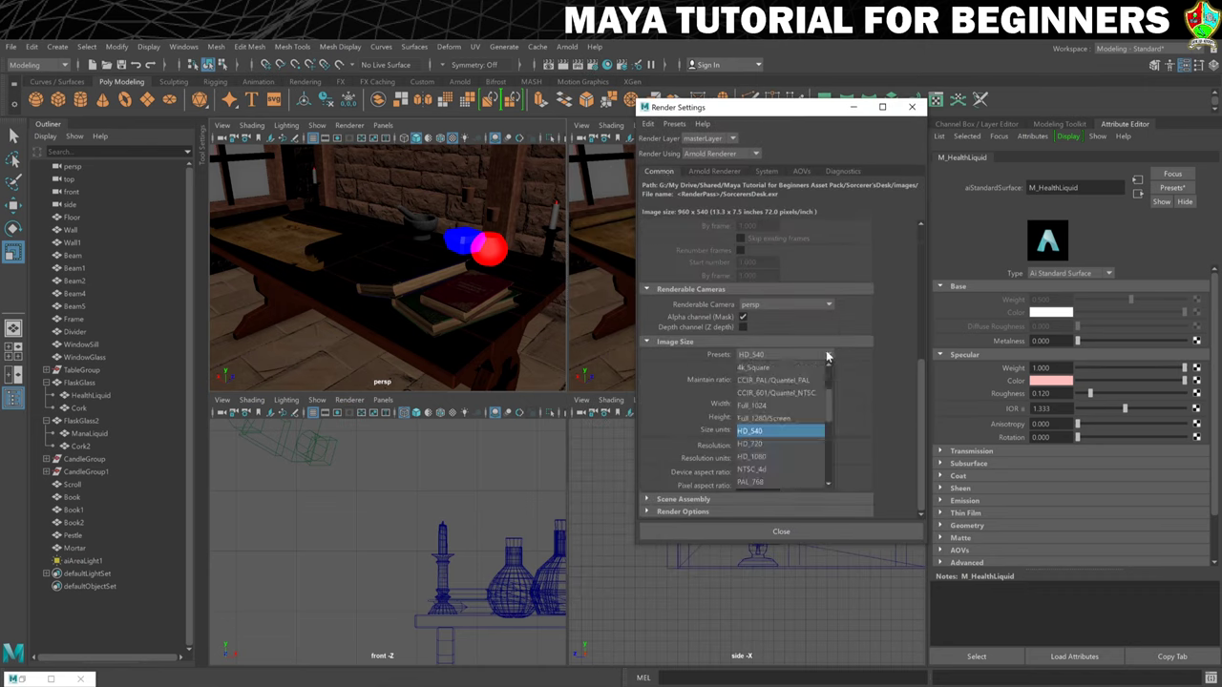
{"action": "left_click", "coordinate": [761, 444]}
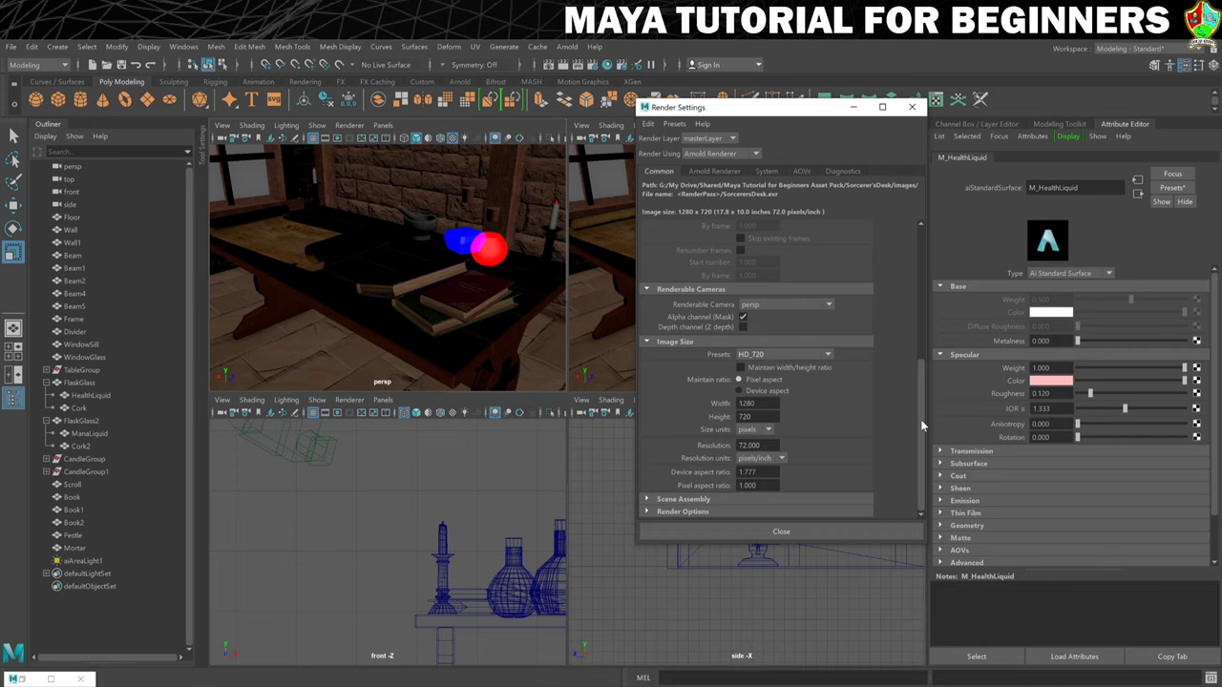
{"action": "left_click_drag", "start_coordinate": [920, 419], "coordinate": [921, 292]}
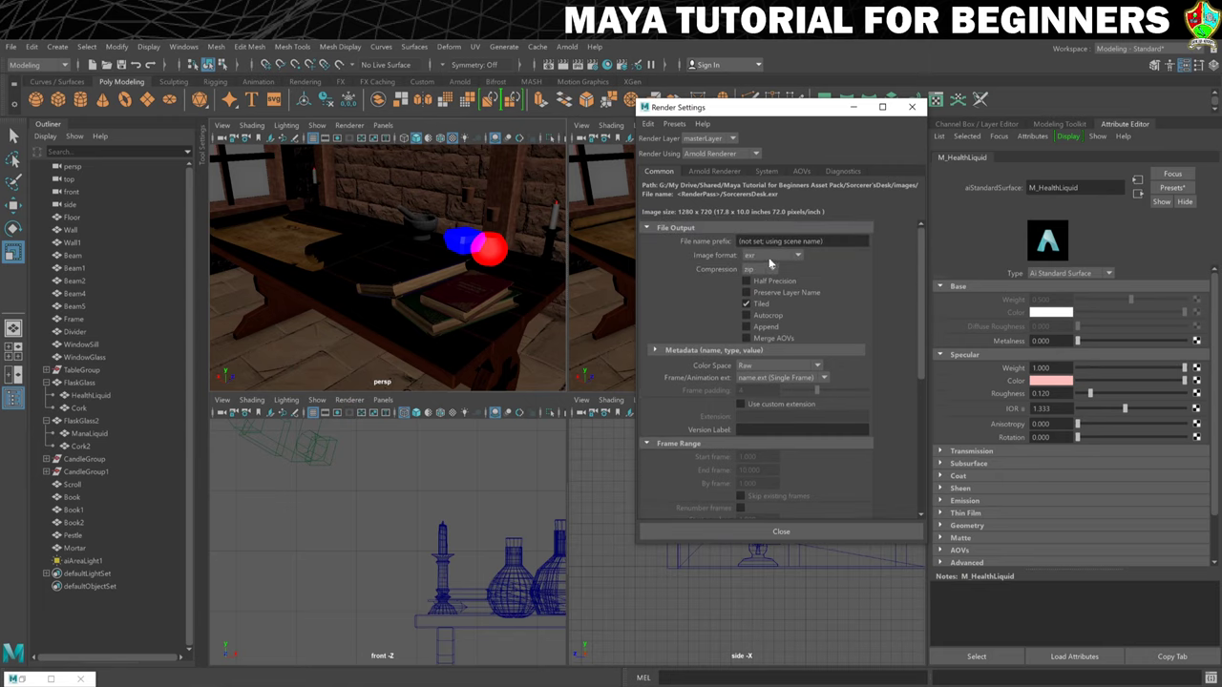
{"action": "left_click", "coordinate": [796, 256]}
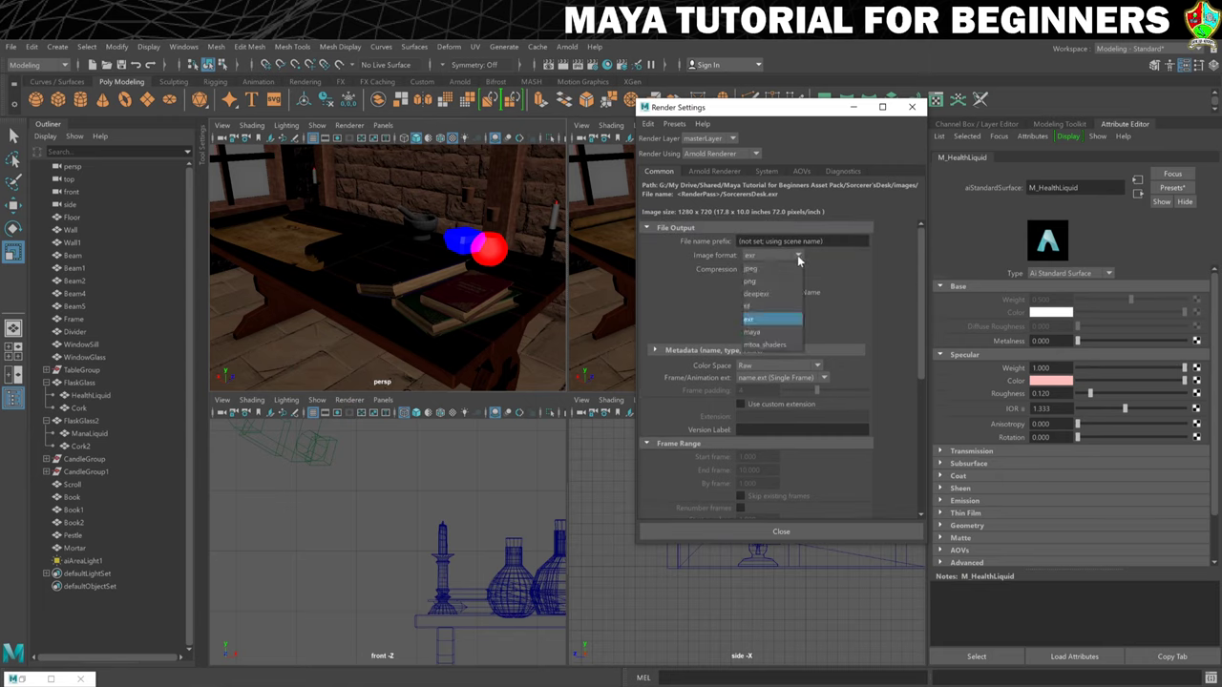
{"action": "left_click", "coordinate": [754, 281]}
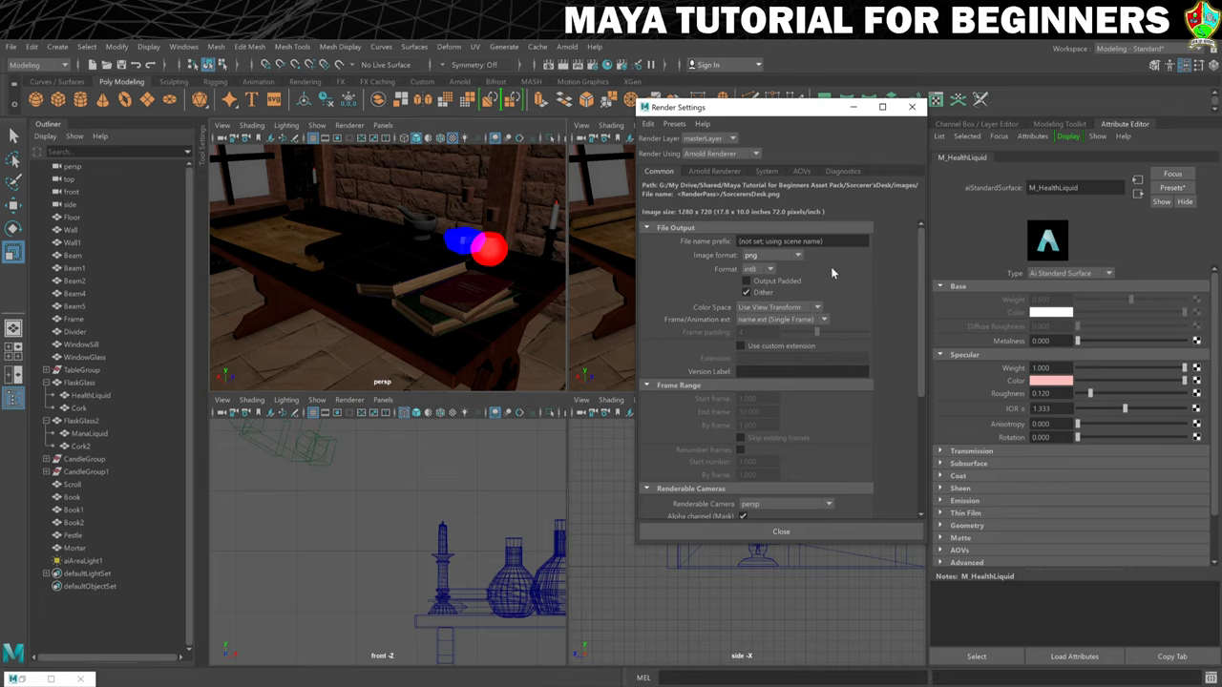
Enter 5 for Camera (AA) on the Arnold Renderer tab, giving 325 total samples
{"action": "left_click", "coordinate": [716, 171]}
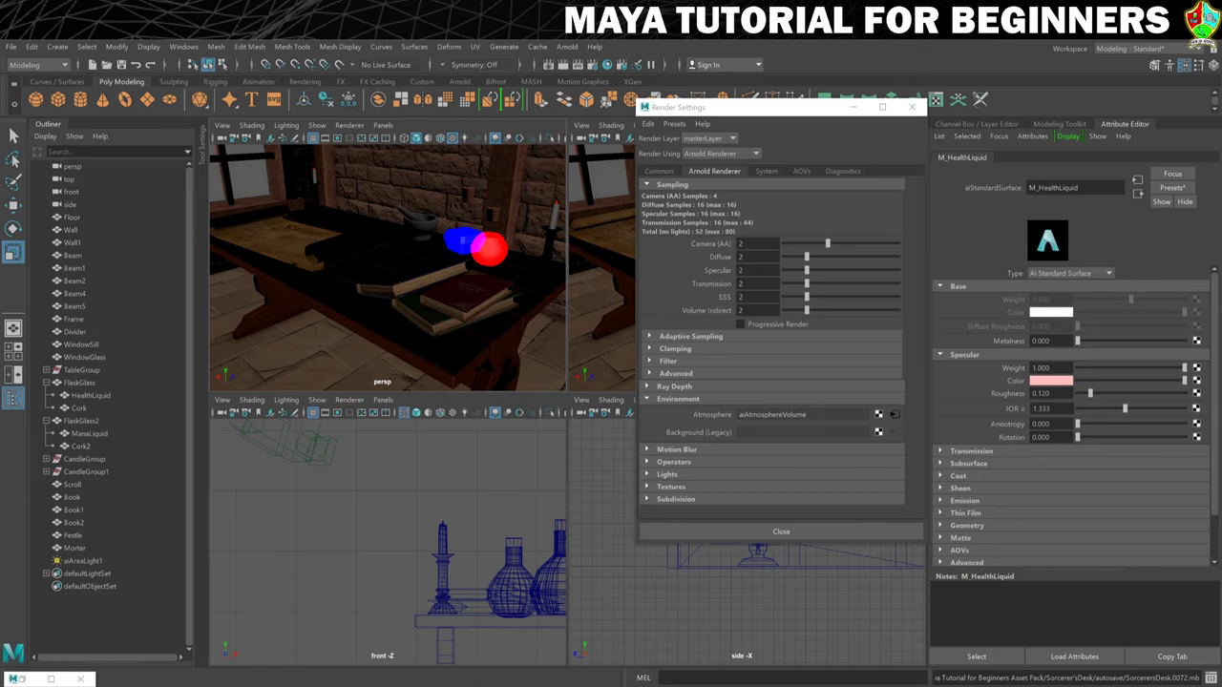
{"action": "left_click_drag", "start_coordinate": [750, 245], "coordinate": [704, 246]}
{"action": "type", "text": "5"}
{"action": "key", "text": "Return"}
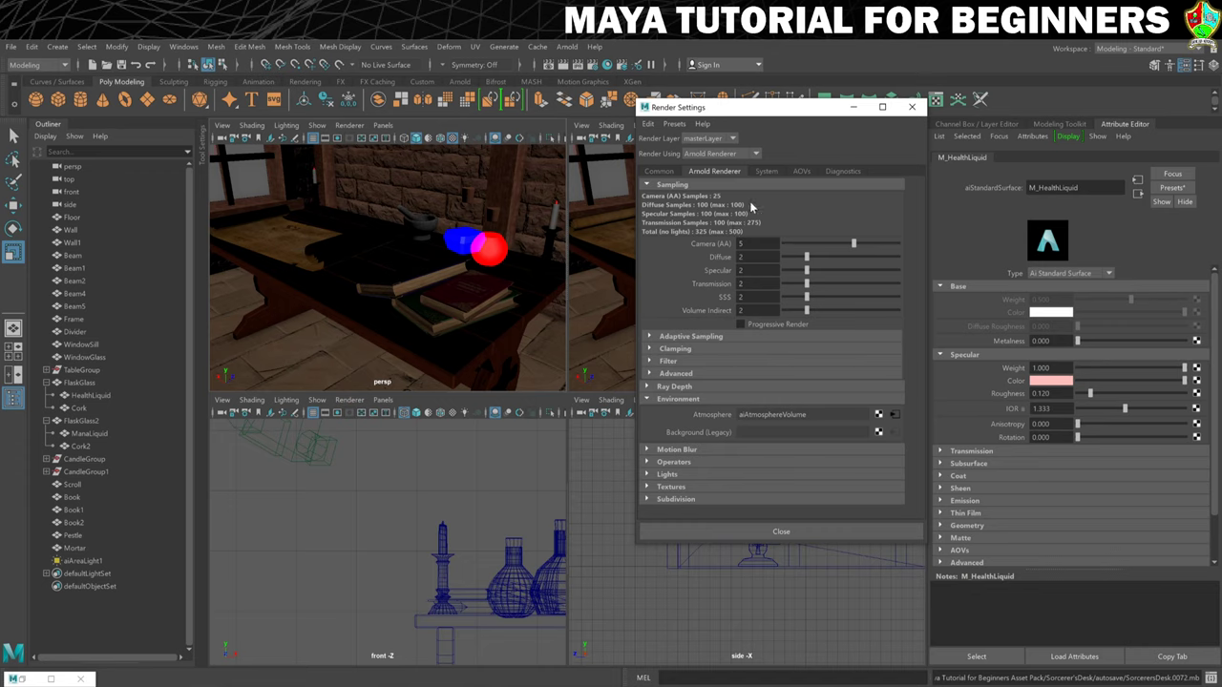
Close Render Settings and select aiAreaLight1 in the Outliner to view its attributes
{"action": "left_click", "coordinate": [911, 105]}
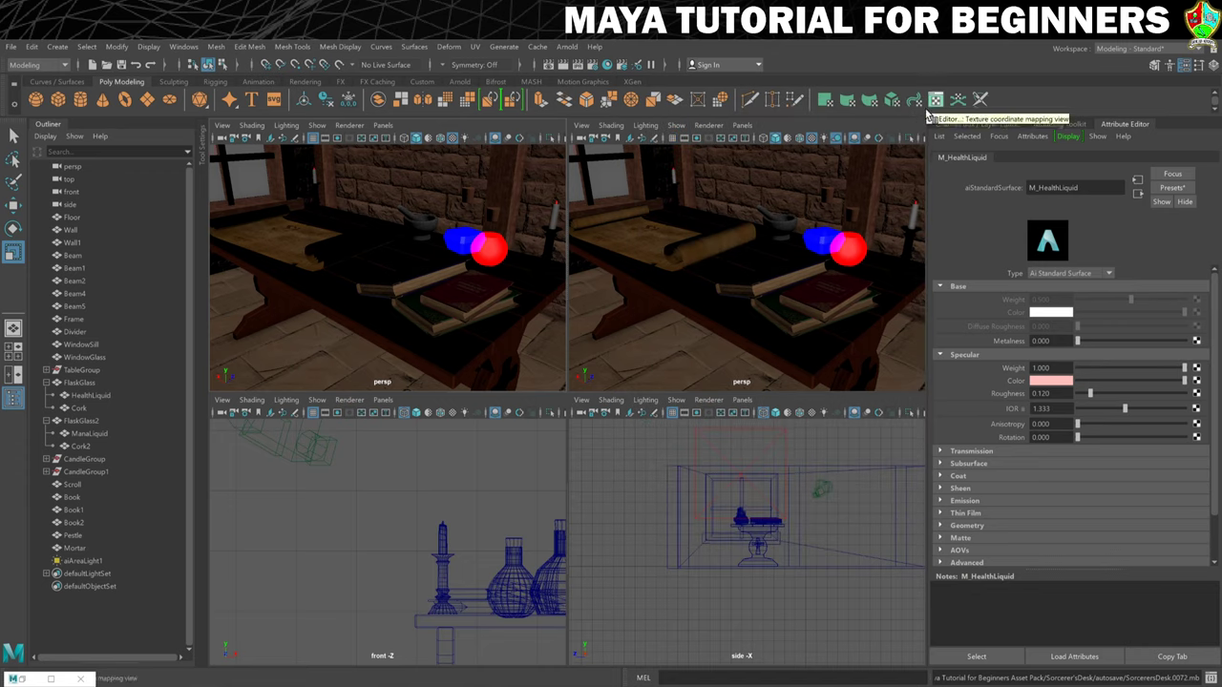
{"action": "left_click", "coordinate": [80, 561]}
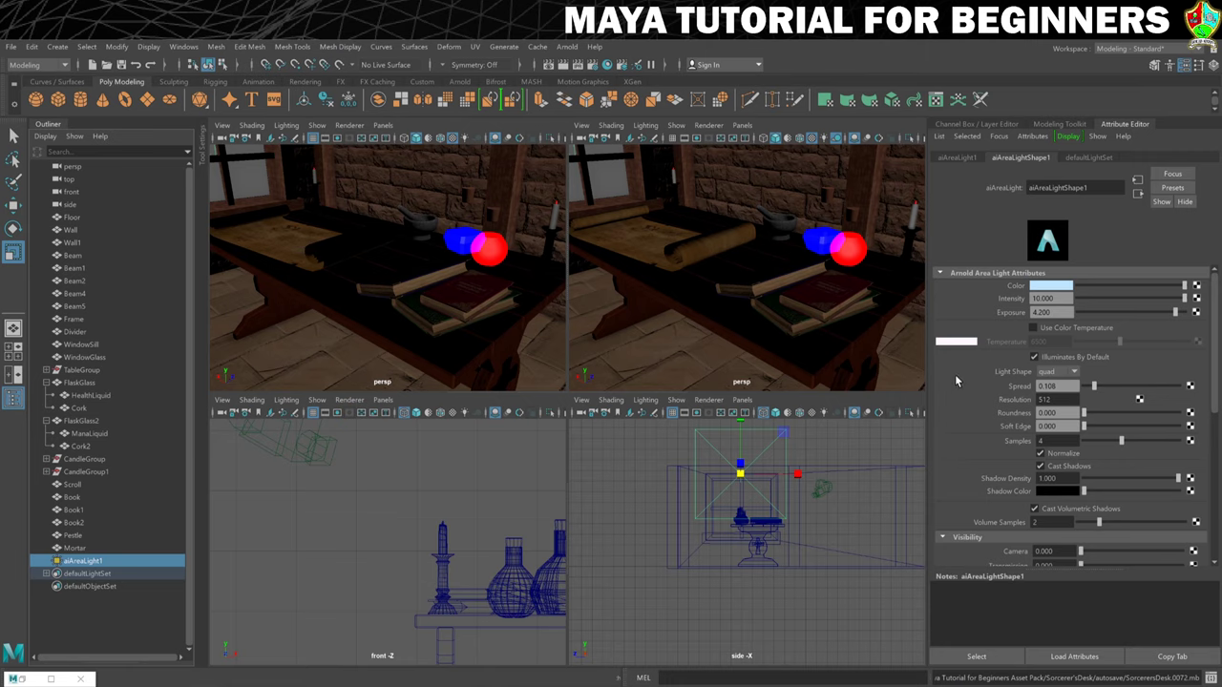
Start an Arnold render of the perspShape camera and enlarge and reposition the RenderView window
{"action": "left_click", "coordinate": [576, 47]}
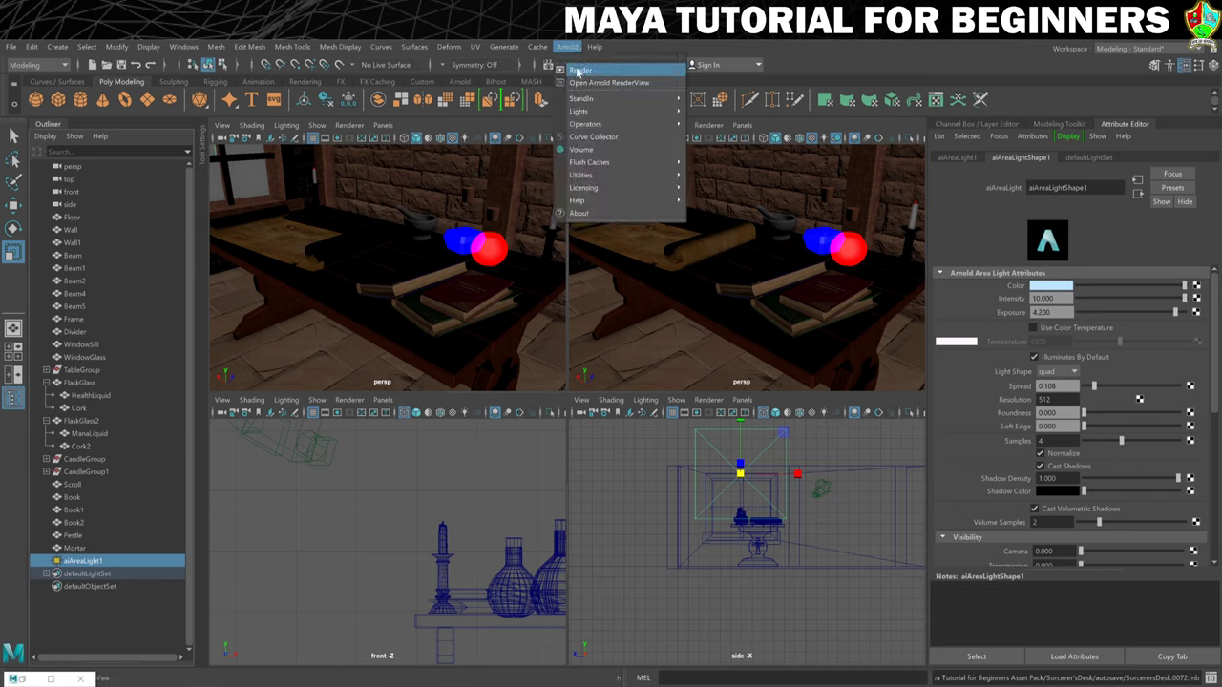
{"action": "left_click", "coordinate": [577, 71]}
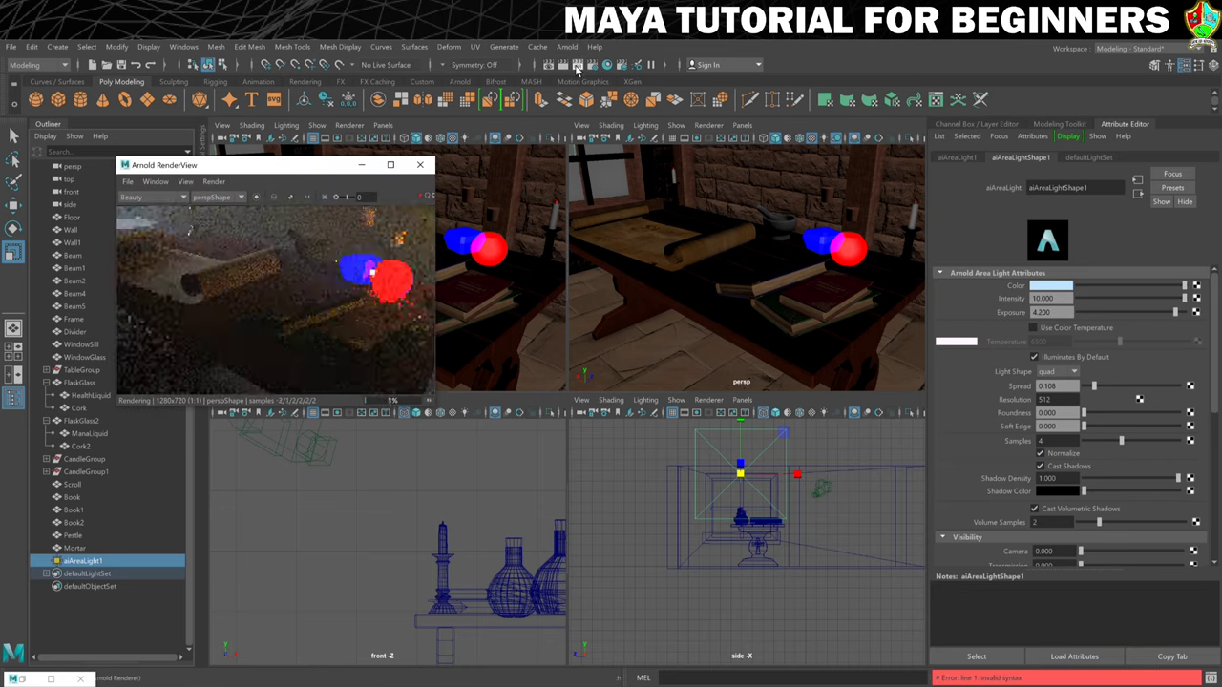
{"action": "left_click_drag", "start_coordinate": [275, 168], "coordinate": [532, 168]}
{"action": "left_click_drag", "start_coordinate": [690, 403], "coordinate": [847, 507]}
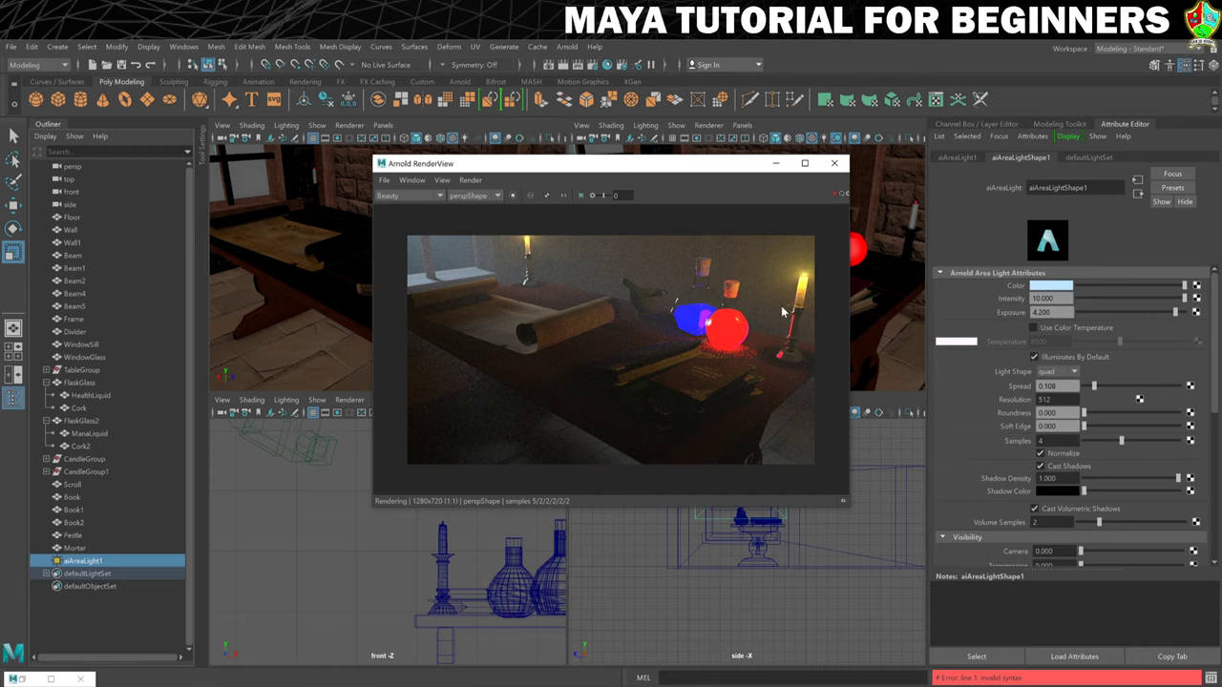
{"action": "left_click_drag", "start_coordinate": [673, 169], "coordinate": [436, 197]}
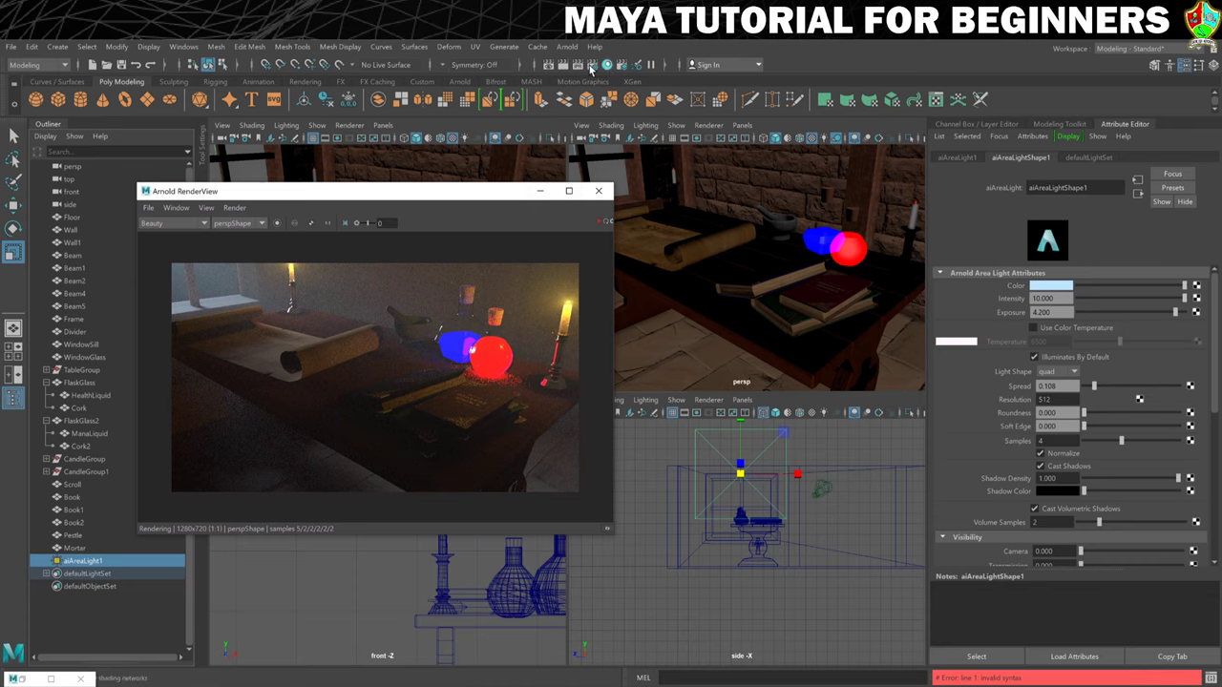
Raise Camera (AA) to 8 (832 total samples) and re-render the full scene
{"action": "left_click", "coordinate": [592, 65]}
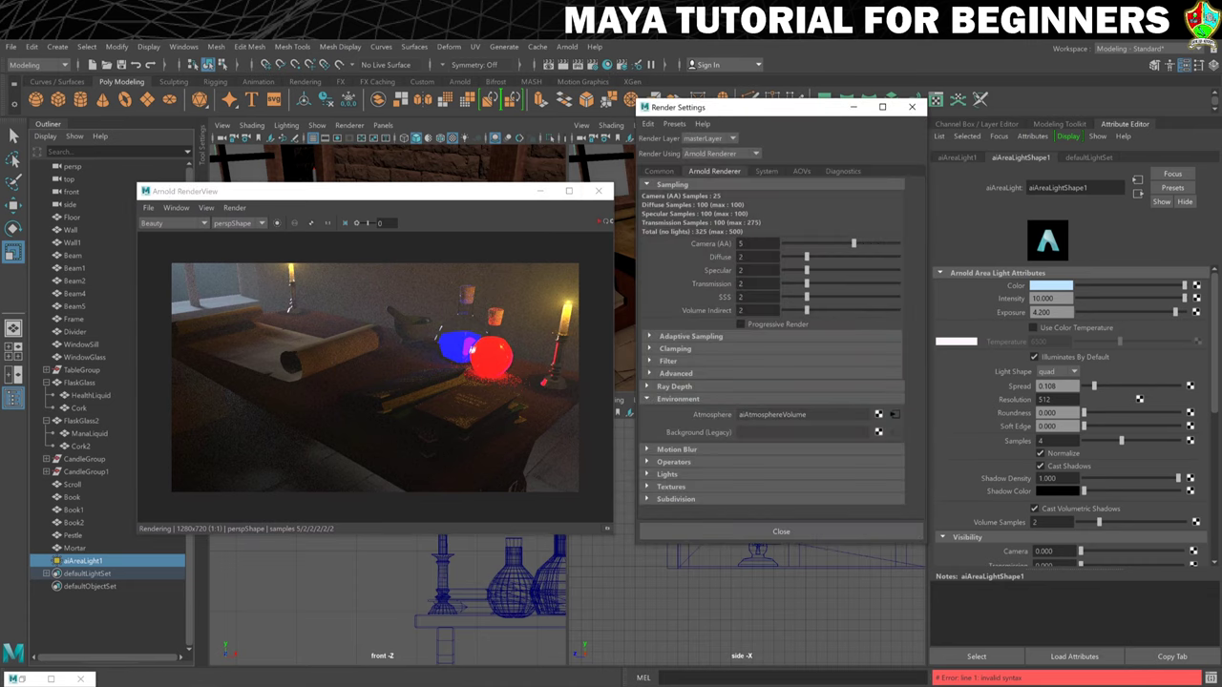
{"action": "left_click", "coordinate": [754, 244]}
{"action": "type", "text": "8"}
{"action": "key", "text": "Return"}
{"action": "left_click", "coordinate": [234, 208]}
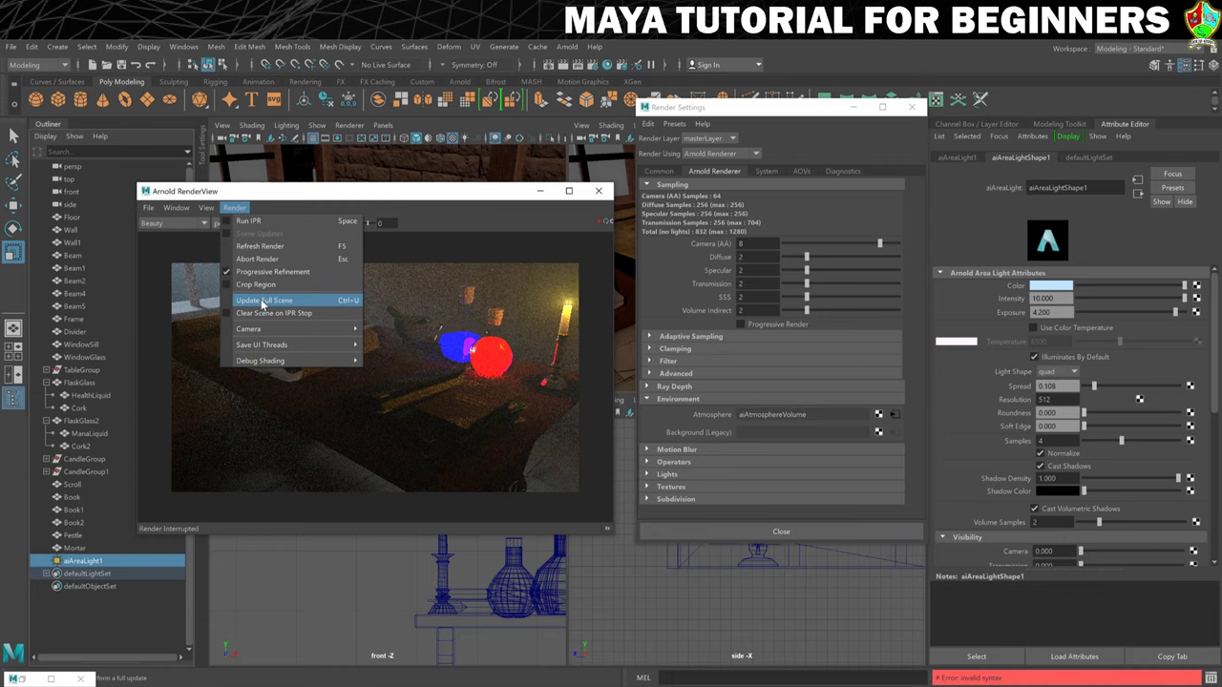
{"action": "left_click", "coordinate": [262, 304]}
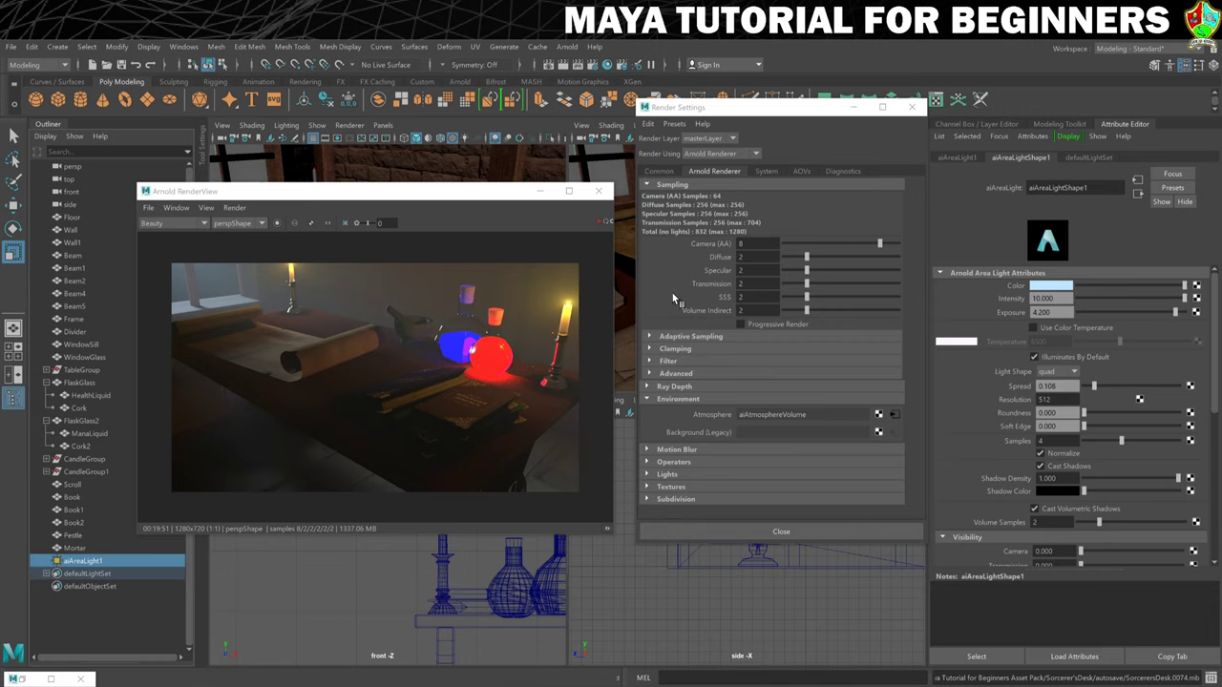
In Hypershade, set M_HealthLiquid's Emission Weight to 10, then select M_ManaLiquid's Emission Weight
{"action": "left_click", "coordinate": [50, 679]}
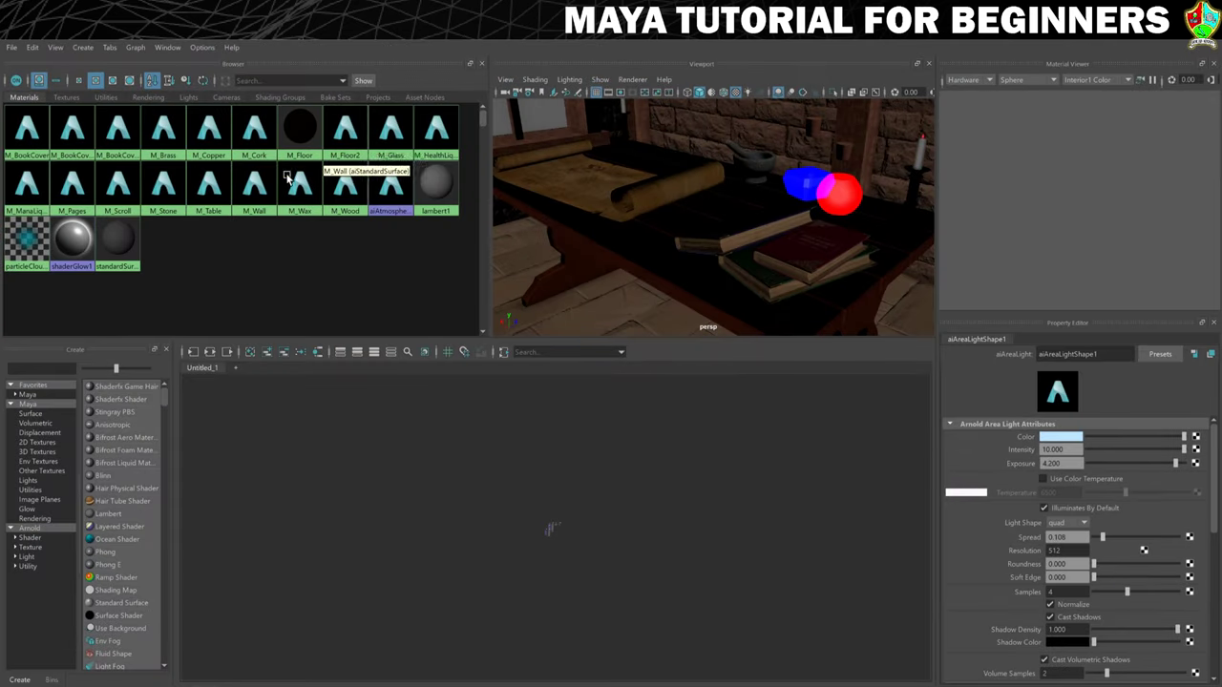
{"action": "left_click", "coordinate": [441, 132]}
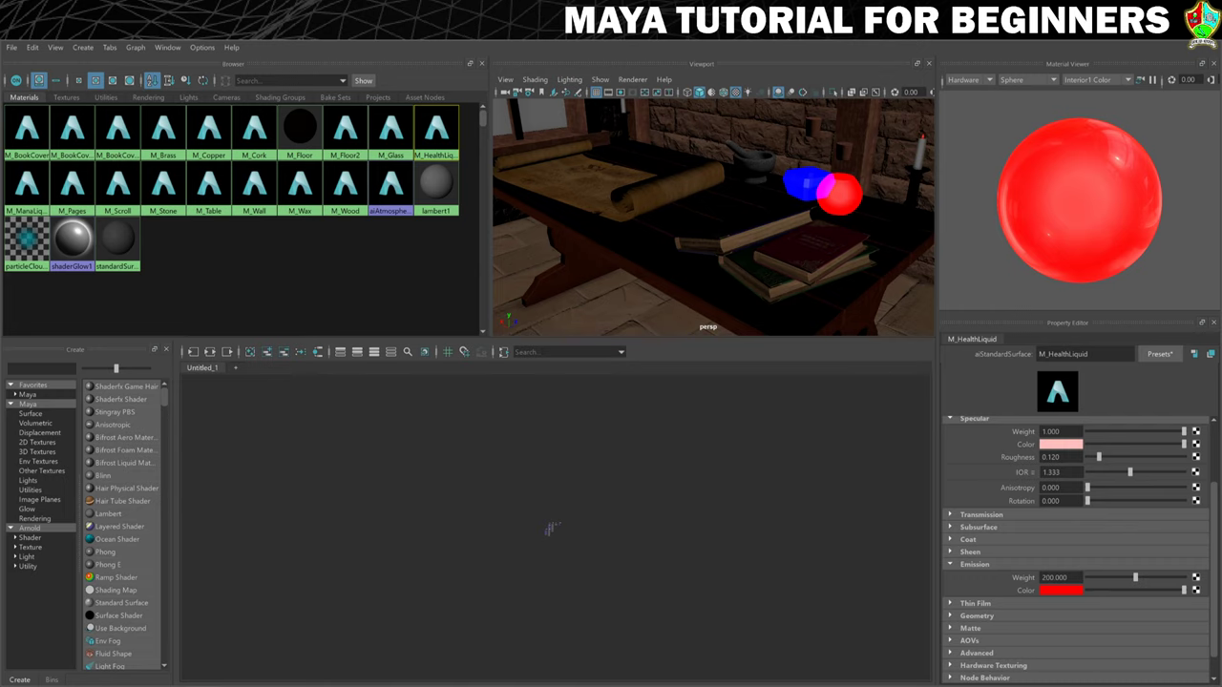
{"action": "left_click", "coordinate": [1060, 577]}
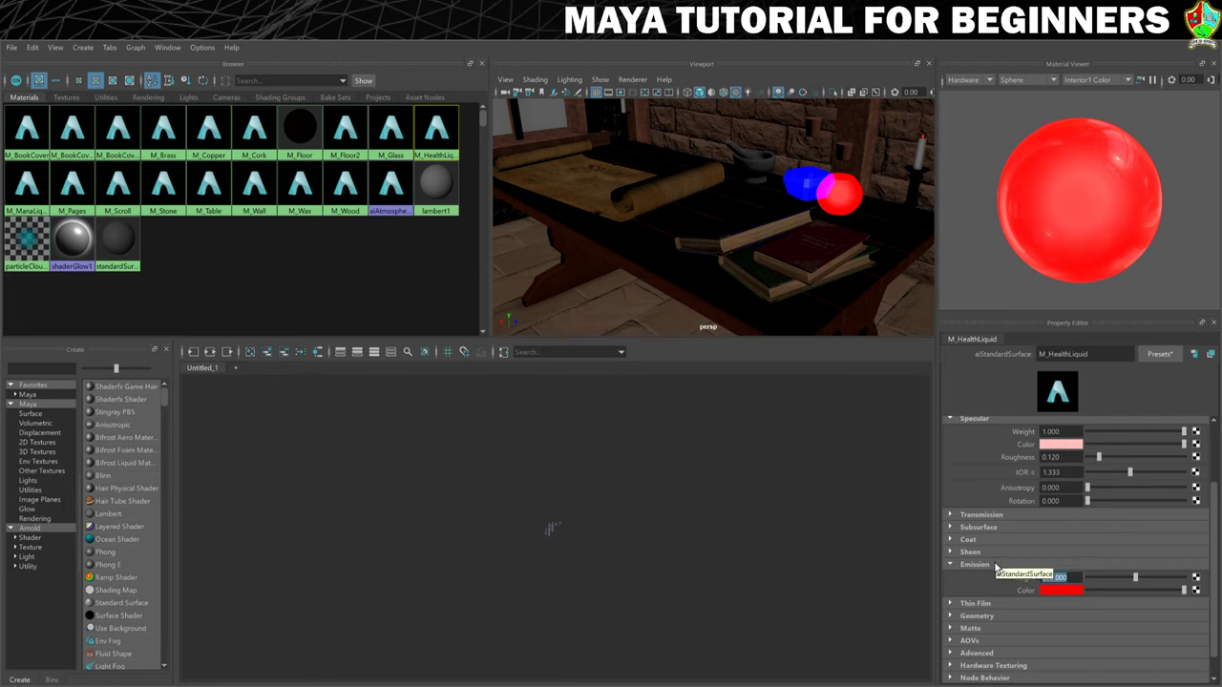
{"action": "type", "text": "10"}
{"action": "key", "text": "Return"}
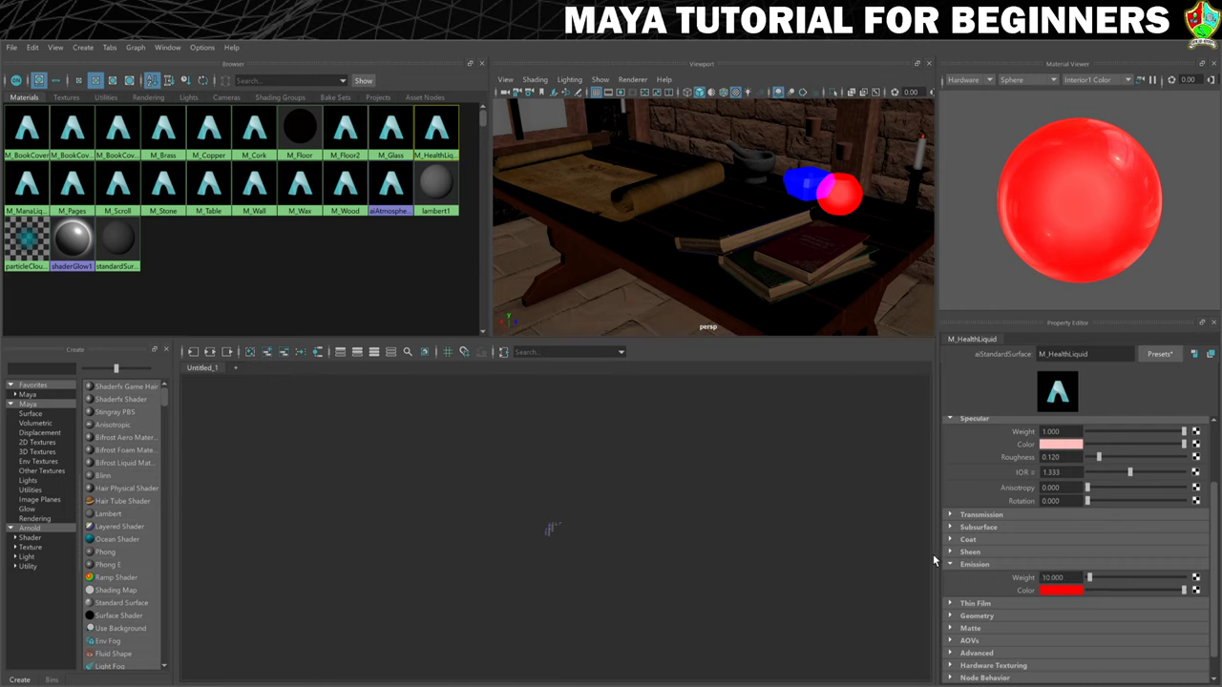
{"action": "left_click", "coordinate": [27, 182]}
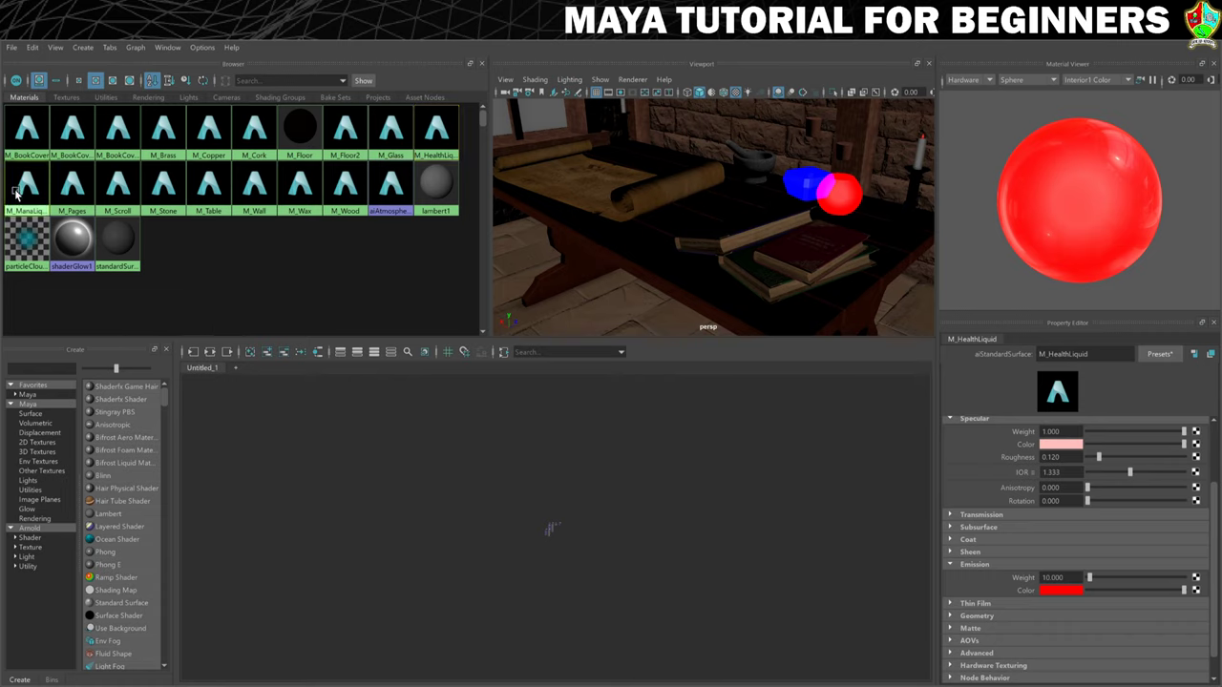
{"action": "left_click", "coordinate": [1054, 577]}
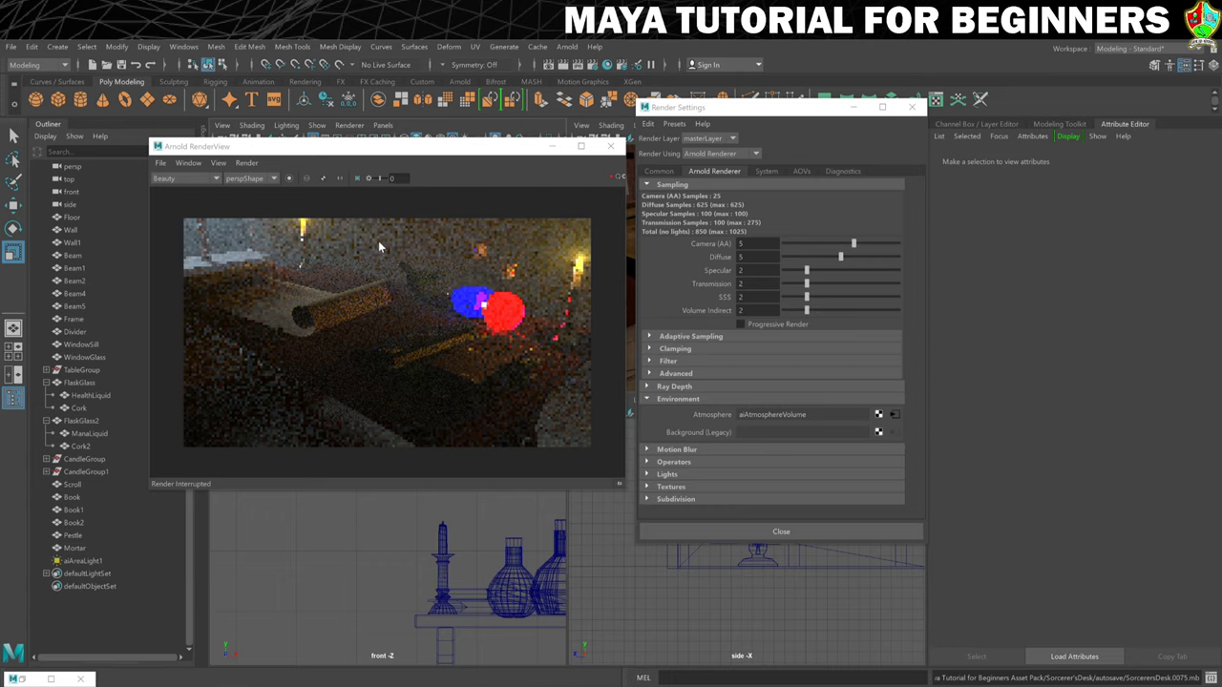
Crop the render to a region around the glowing flasks and raise Diffuse samples to 6
{"action": "left_click", "coordinate": [358, 180]}
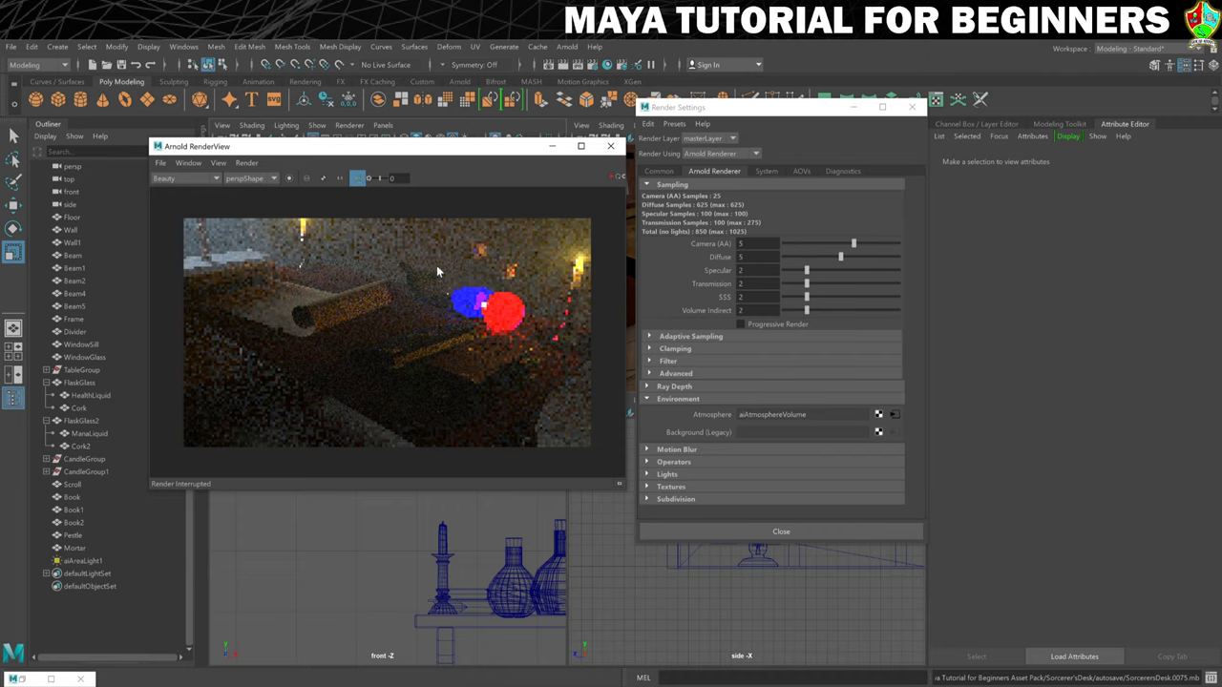
{"action": "left_click_drag", "start_coordinate": [518, 326], "coordinate": [447, 351]}
{"action": "left_click", "coordinate": [839, 261]}
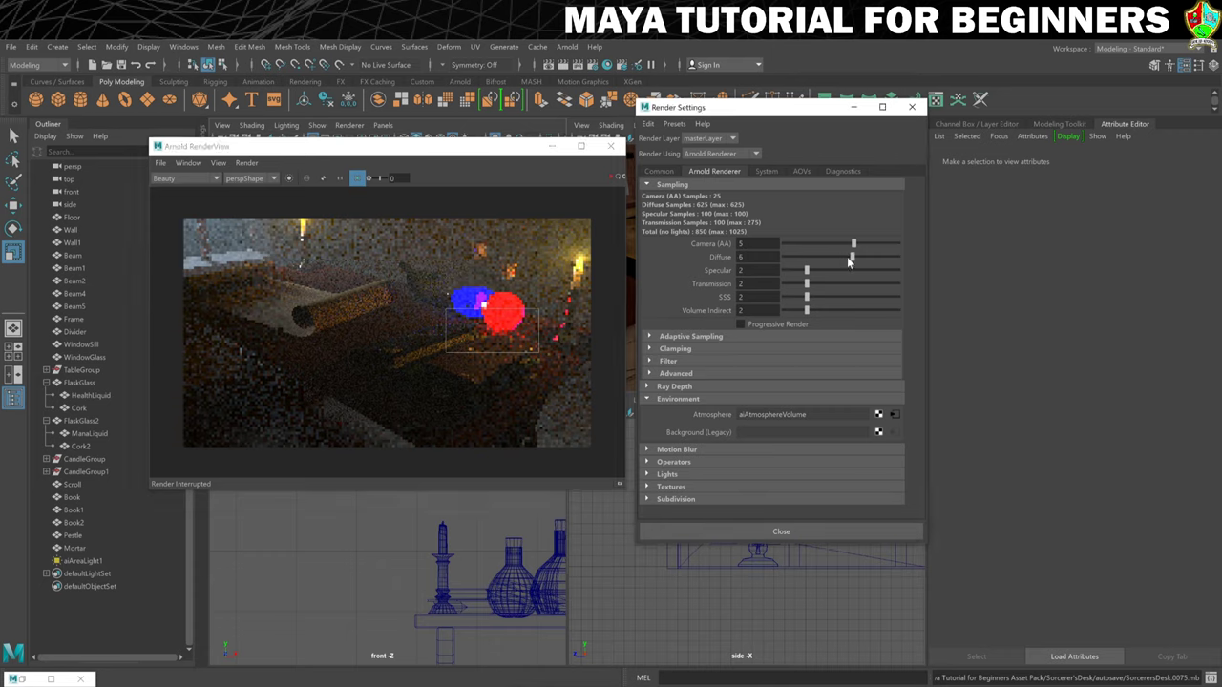
{"action": "left_click_drag", "start_coordinate": [849, 261], "coordinate": [861, 244]}
Re-render the cropped flask region with the new 6/6 sample settings
{"action": "left_click", "coordinate": [613, 179]}
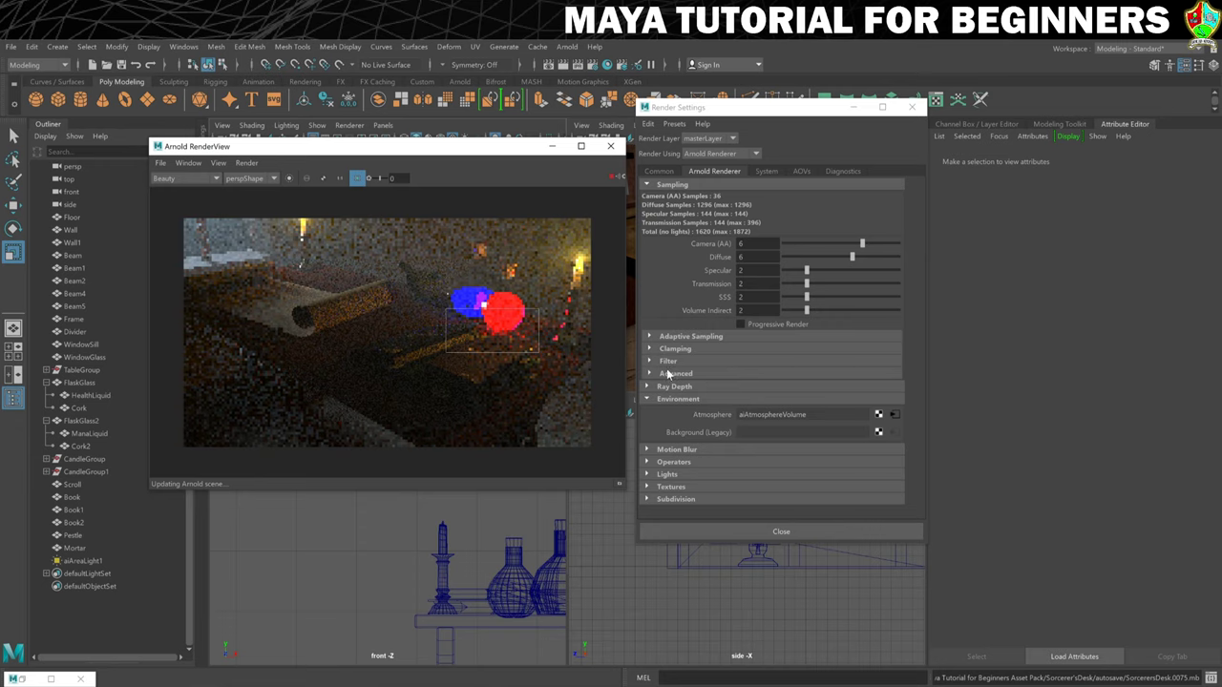
{"action": "left_click", "coordinate": [611, 179]}
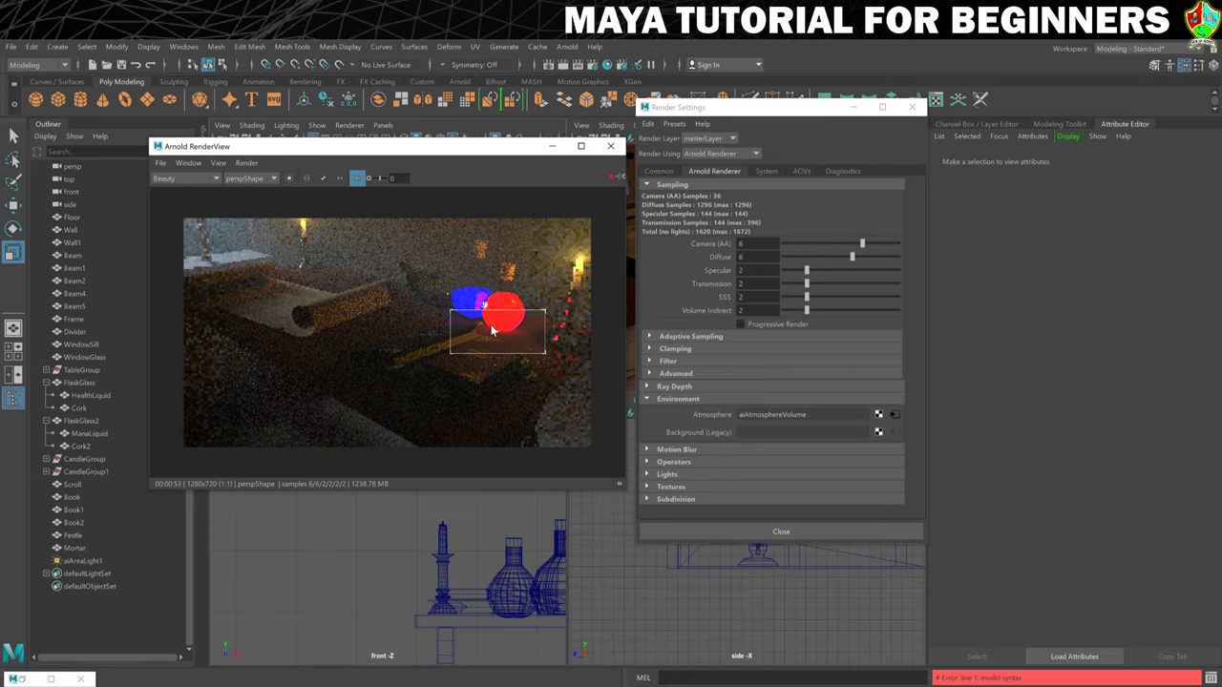
Turn off Crop Region, stop the render, and restart it with Update Full Scene
{"action": "left_click", "coordinate": [358, 179]}
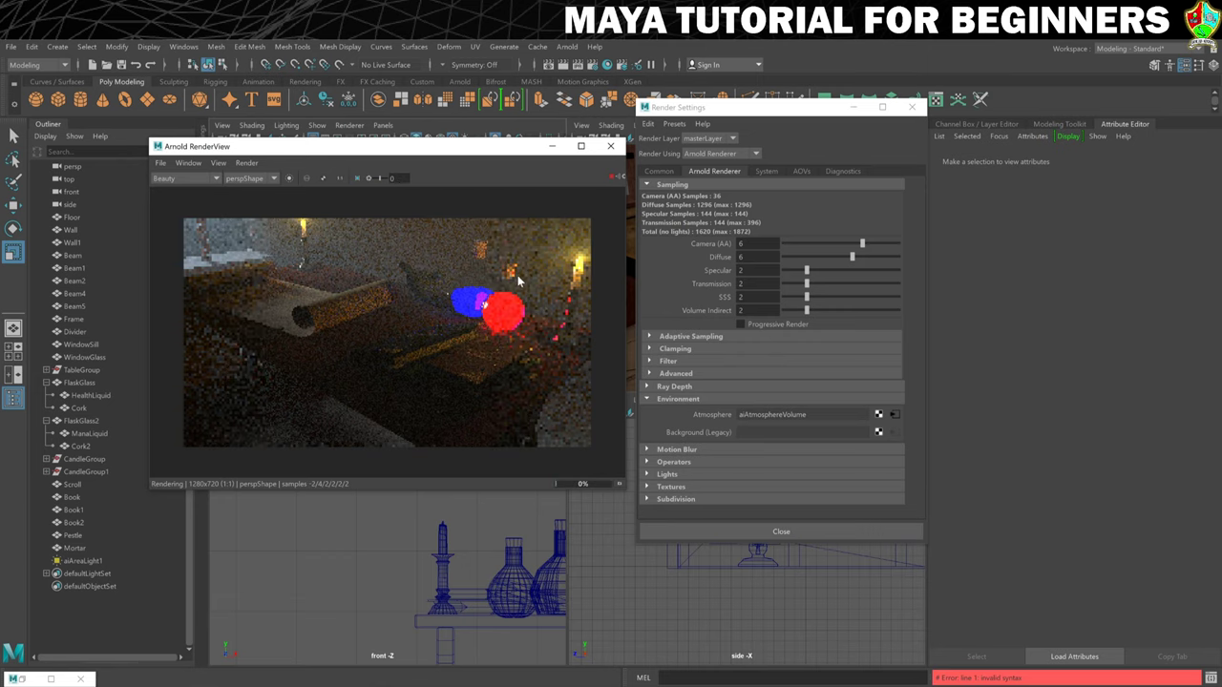
{"action": "left_click", "coordinate": [612, 177]}
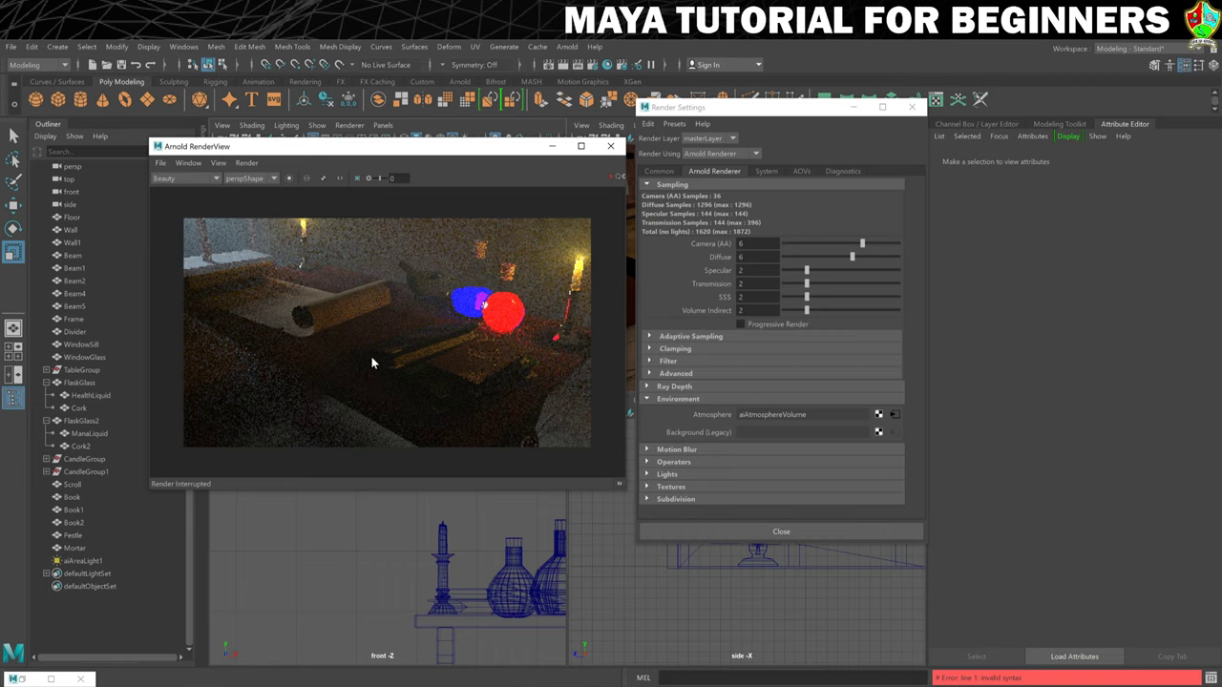
{"action": "left_click", "coordinate": [246, 162]}
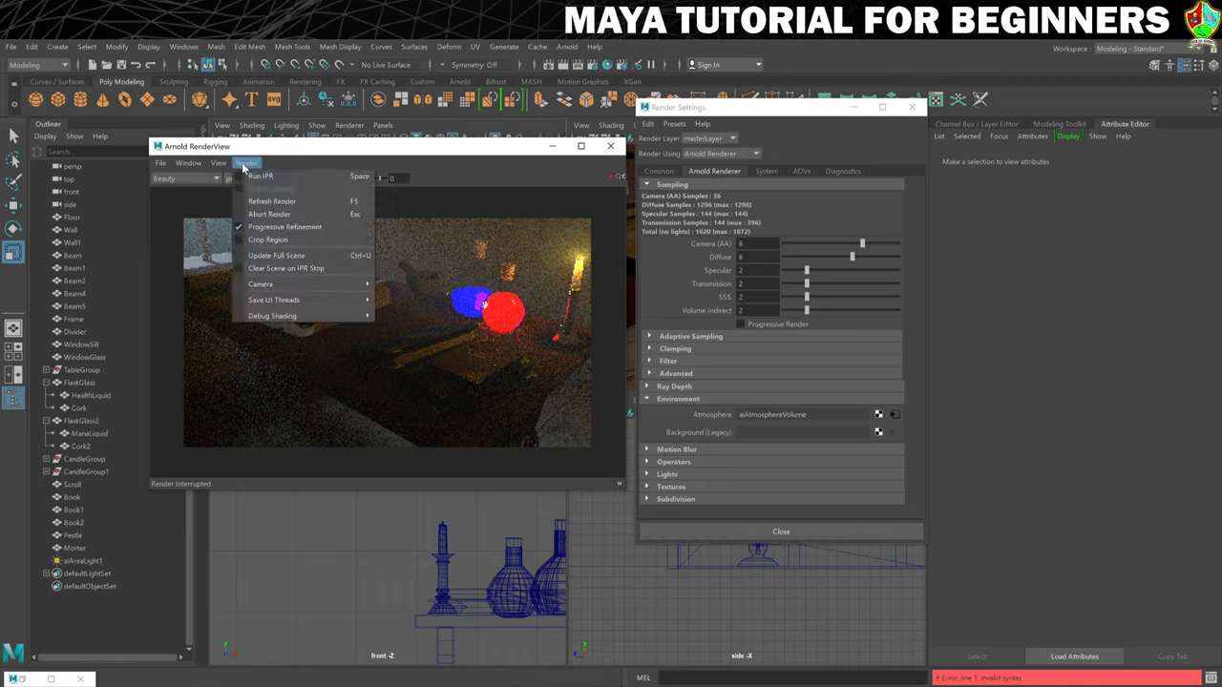
{"action": "left_click", "coordinate": [286, 256]}
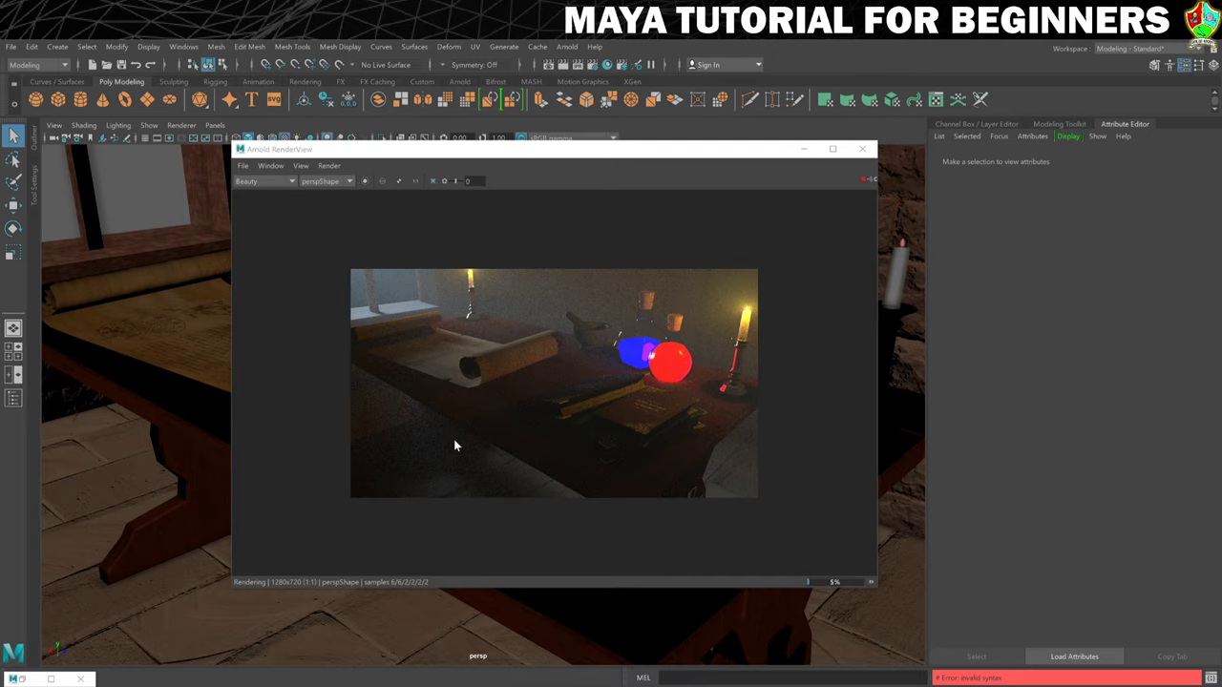
Save the Arnold RenderView image as 'Test' in the project's images folder
{"action": "left_click", "coordinate": [245, 166]}
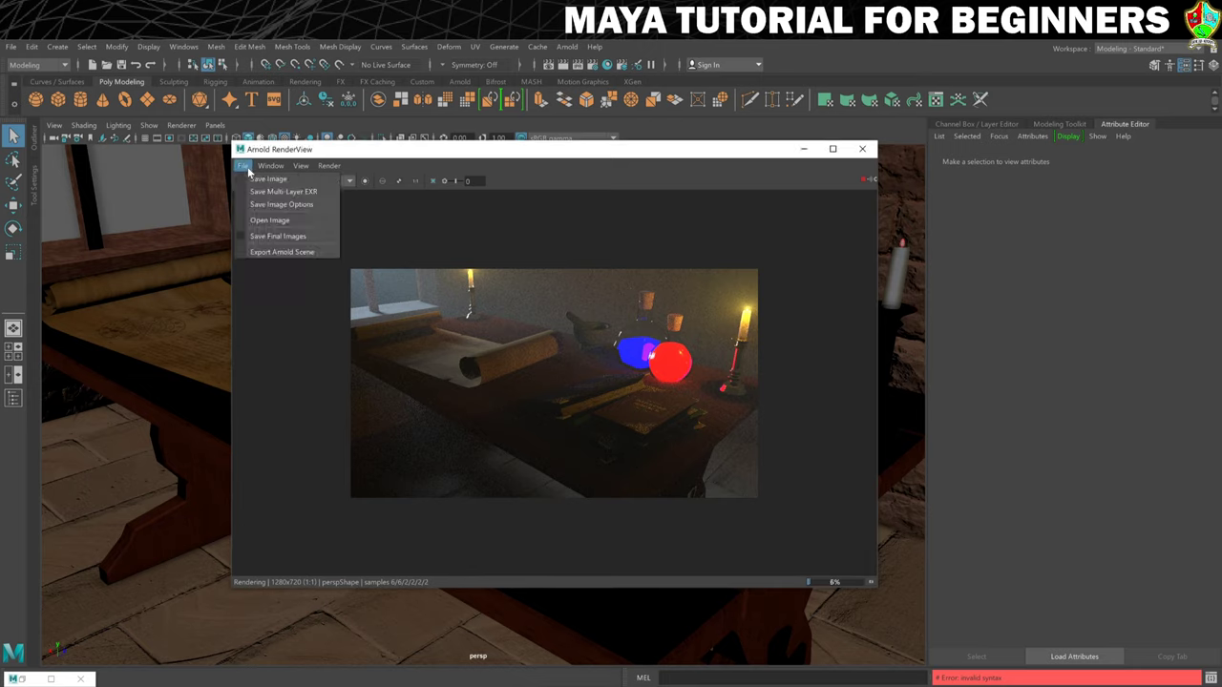
{"action": "left_click", "coordinate": [250, 179]}
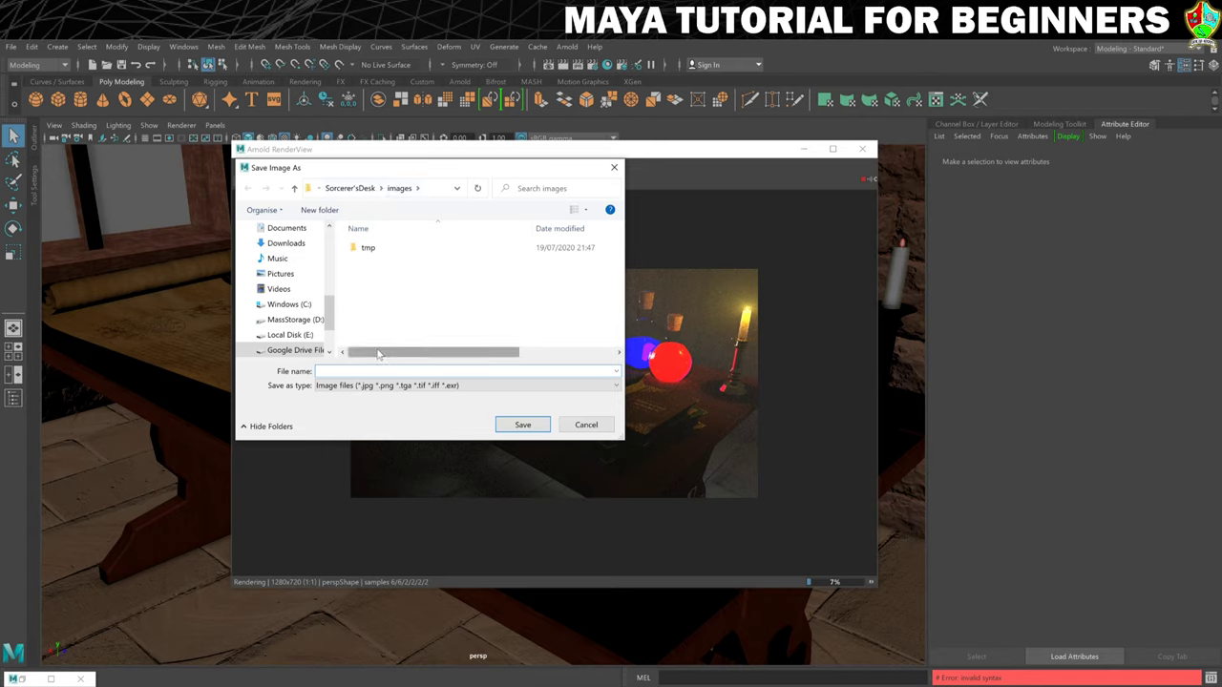
{"action": "type", "text": "Test"}
{"action": "left_click", "coordinate": [523, 424]}
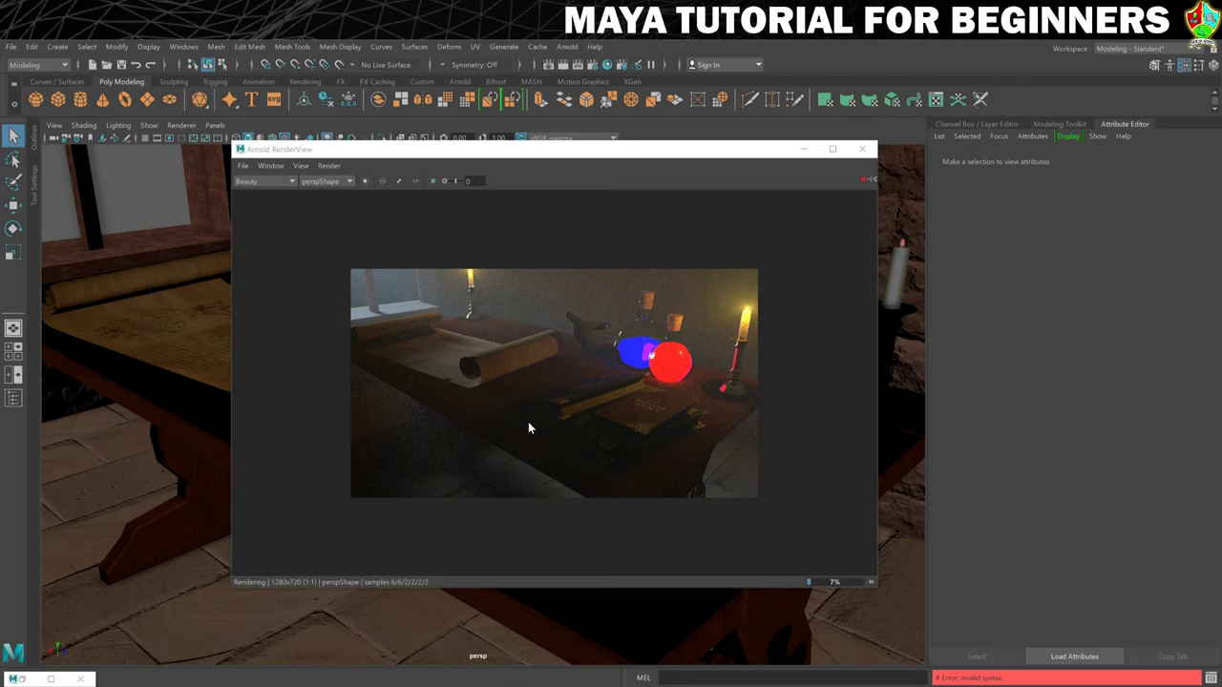